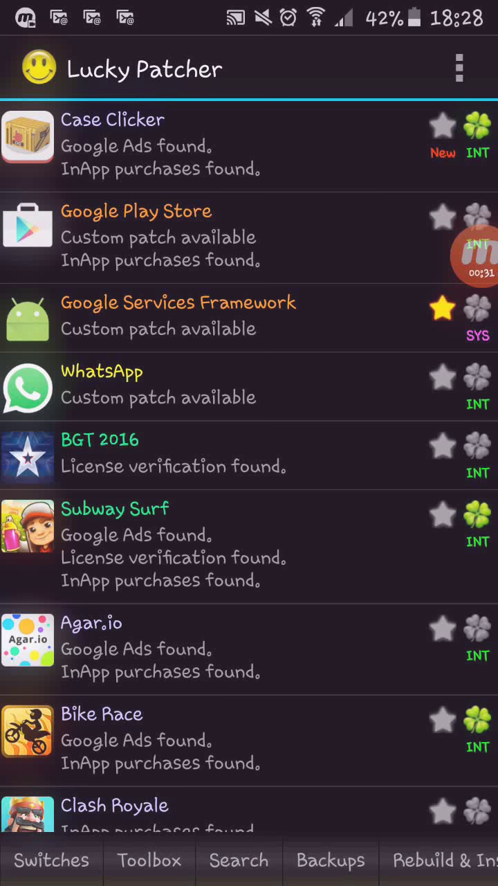
- Expand and collapse Case Clicker's action list twice
{"action": "left_click", "coordinate": [208, 146]}
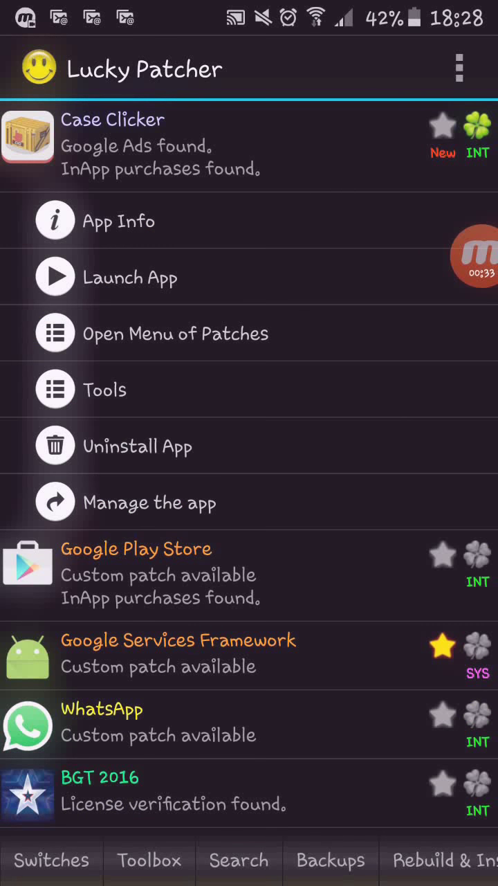
{"action": "left_click", "coordinate": [207, 145]}
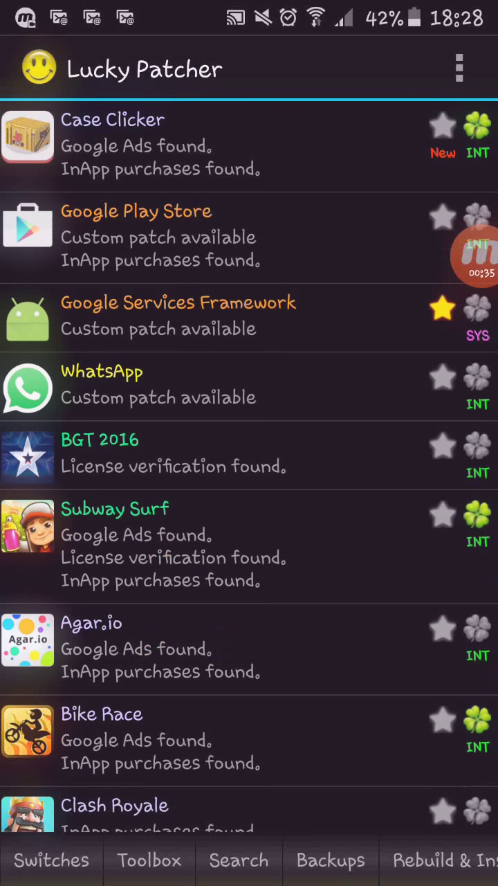
{"action": "left_click", "coordinate": [208, 145]}
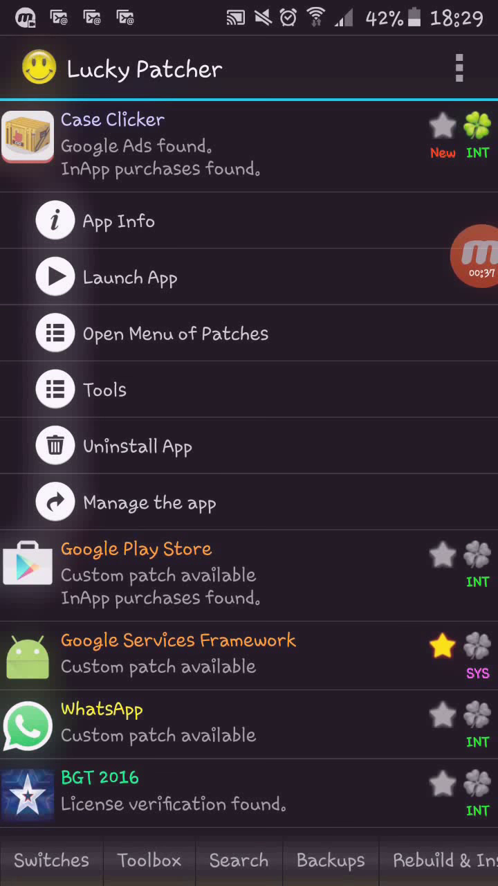
{"action": "left_click", "coordinate": [208, 145]}
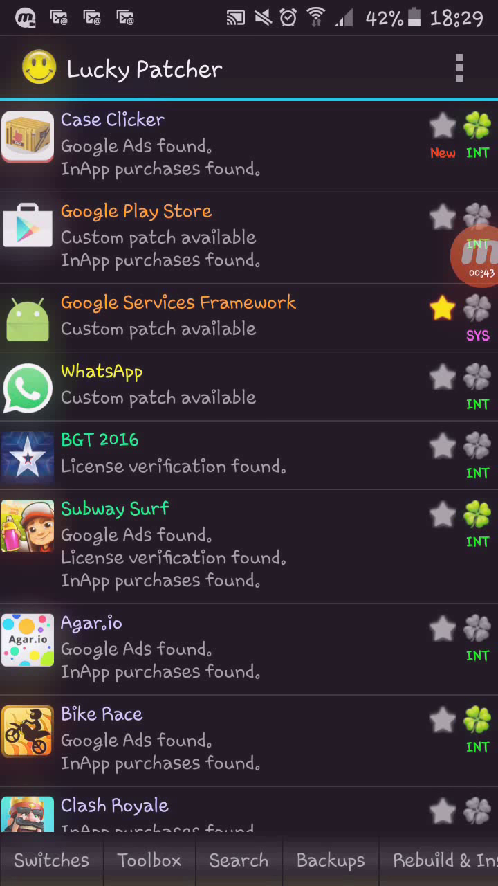
- Switch on Google License Verification Emulation in Switches, then show Case Clicker's actions again
{"action": "left_click", "coordinate": [52, 860]}
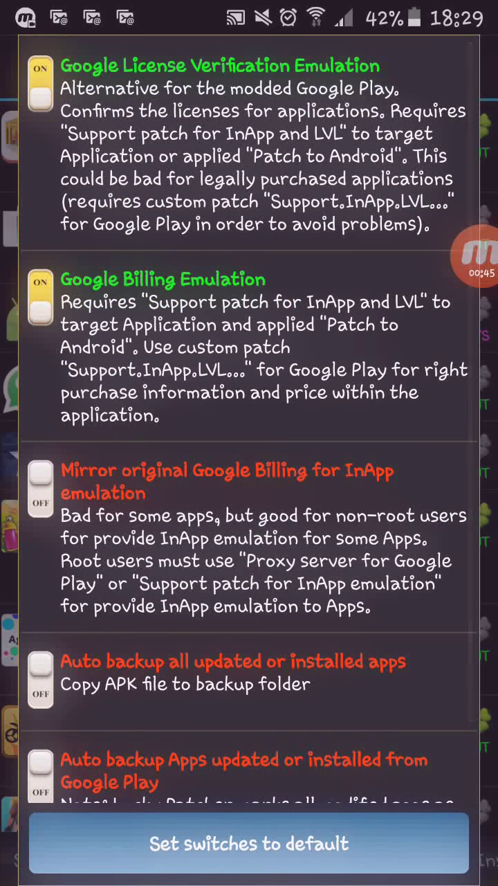
{"action": "left_click", "coordinate": [40, 85]}
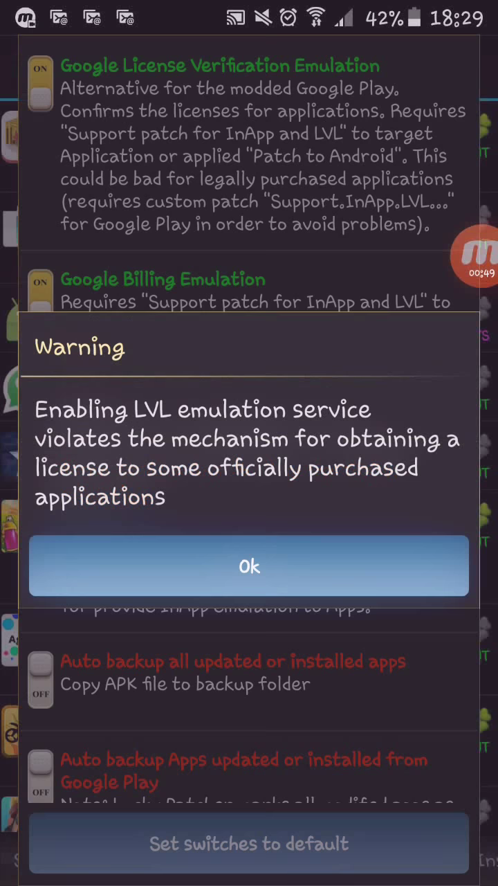
{"action": "left_click", "coordinate": [249, 562]}
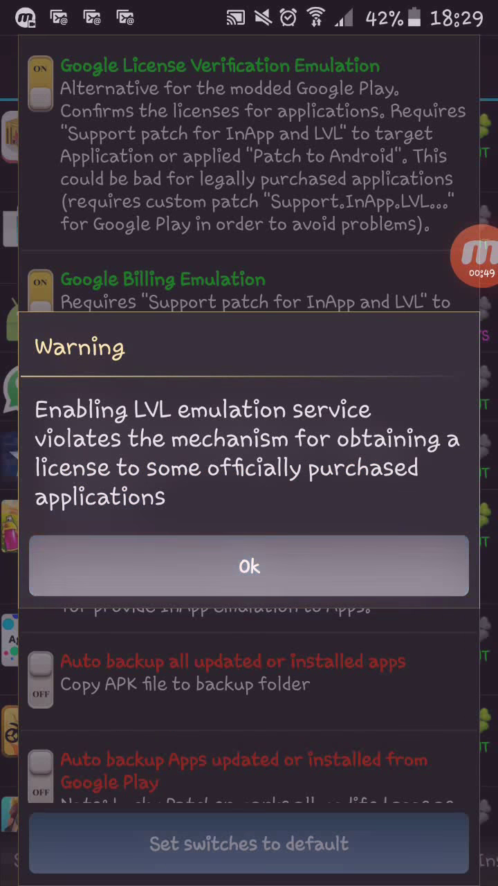
{"action": "key", "text": "Escape"}
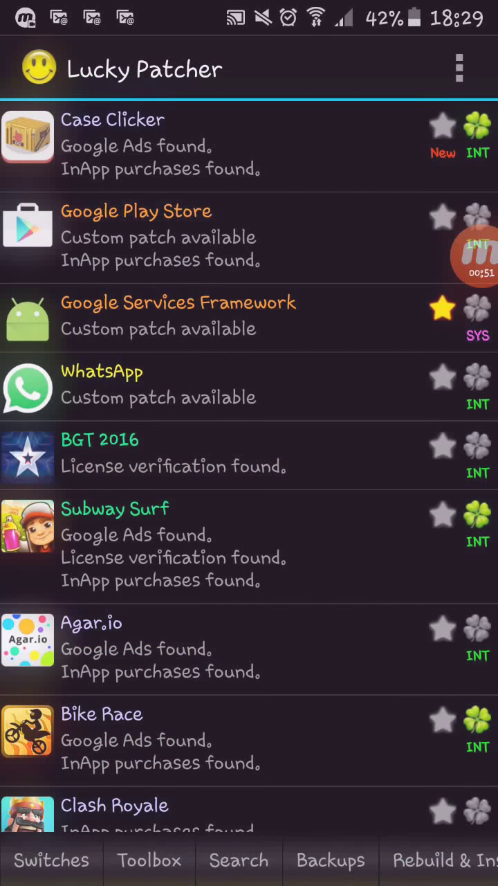
{"action": "left_click", "coordinate": [159, 146]}
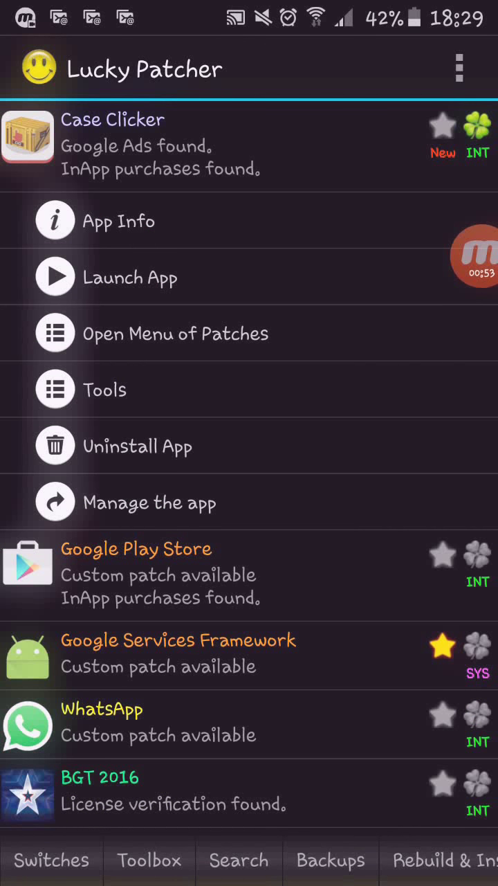
- Rebuild Case Clicker as a modified APK for InApp and LVL emulation
{"action": "left_click", "coordinate": [176, 333]}
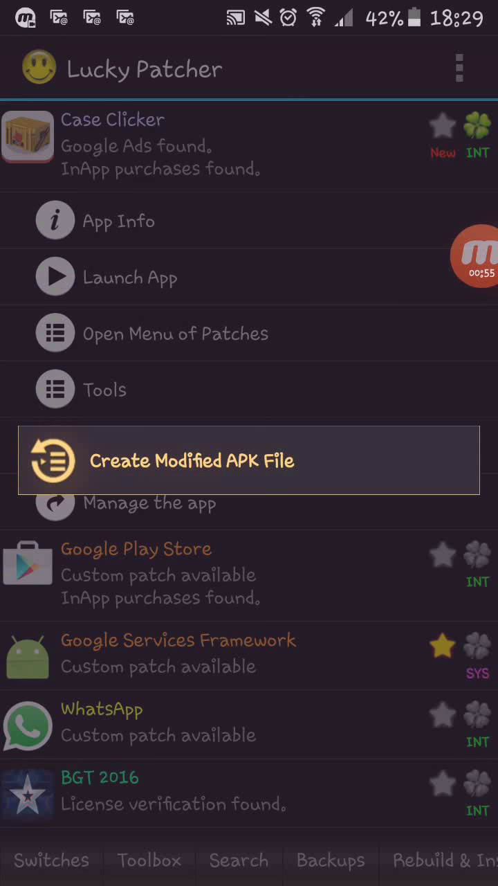
{"action": "left_click", "coordinate": [192, 460]}
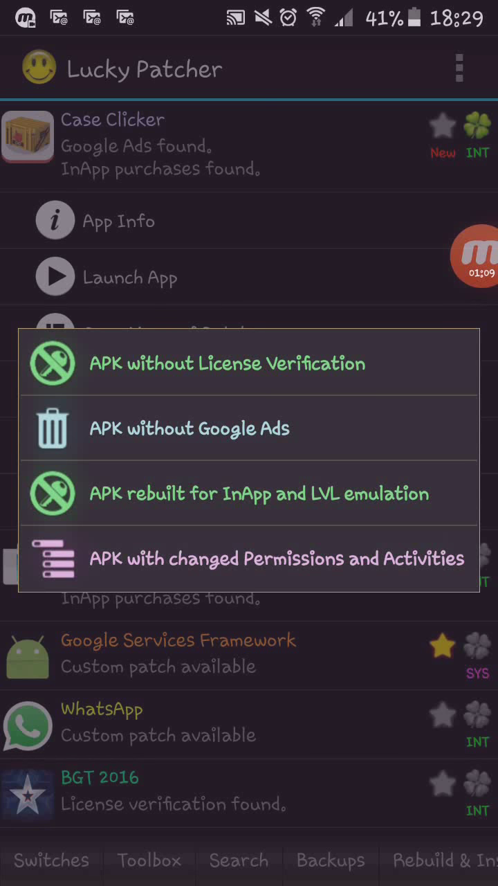
{"action": "left_click", "coordinate": [249, 493]}
{"action": "left_click", "coordinate": [249, 672]}
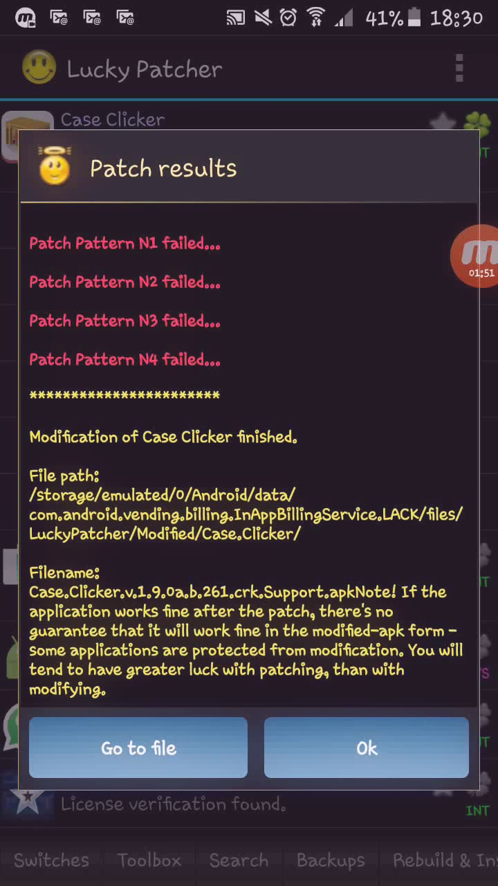
- In the output folder, choose Uninstall and install for the Support.apk
{"action": "left_click", "coordinate": [139, 748]}
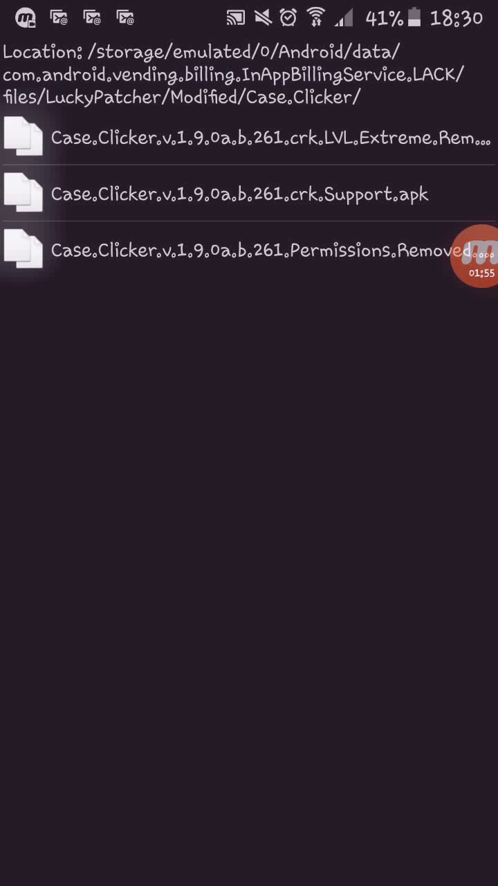
{"action": "left_click", "coordinate": [269, 137]}
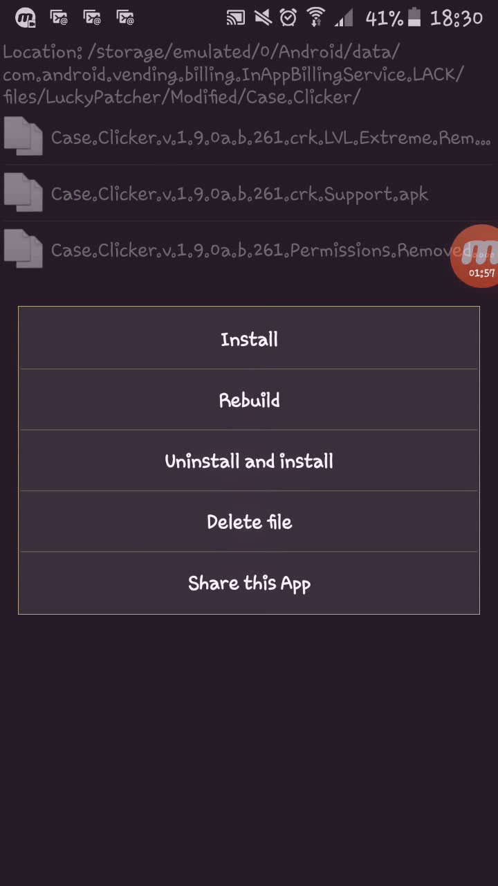
{"action": "left_click", "coordinate": [249, 461]}
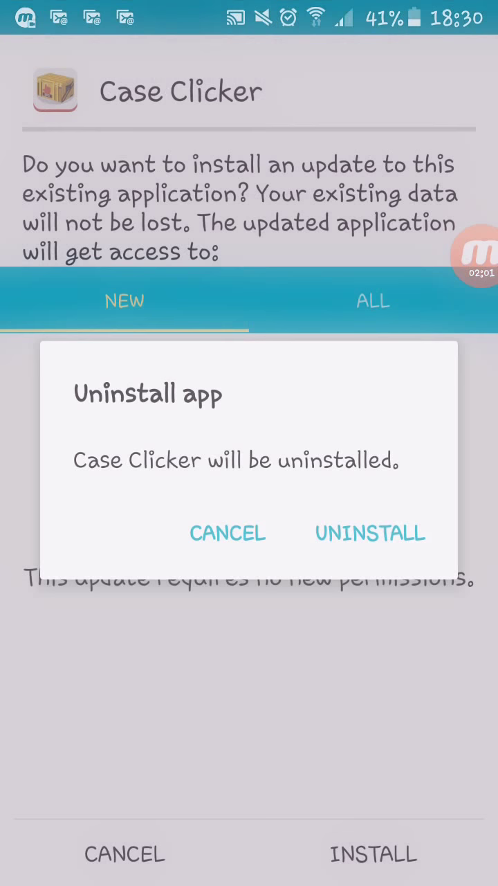
- Confirm uninstalling the original Case Clicker, install the rebuilt APK, and return to the app list
{"action": "left_click", "coordinate": [370, 533]}
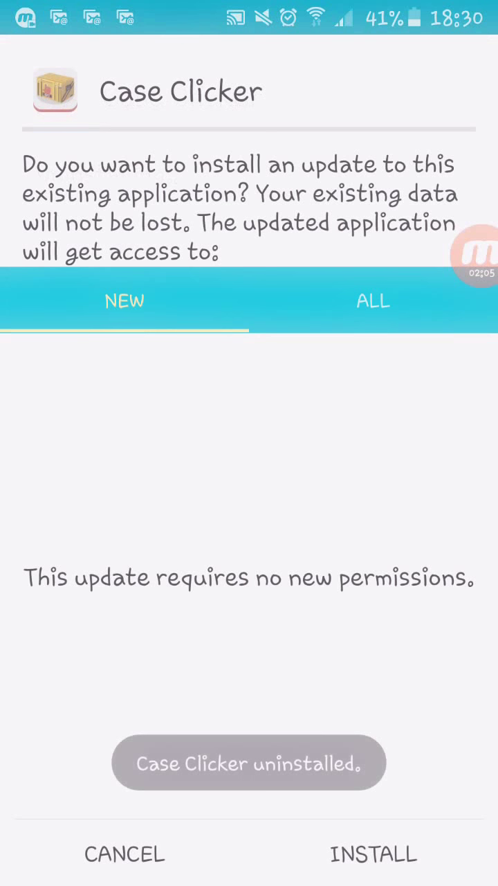
{"action": "left_click", "coordinate": [374, 853]}
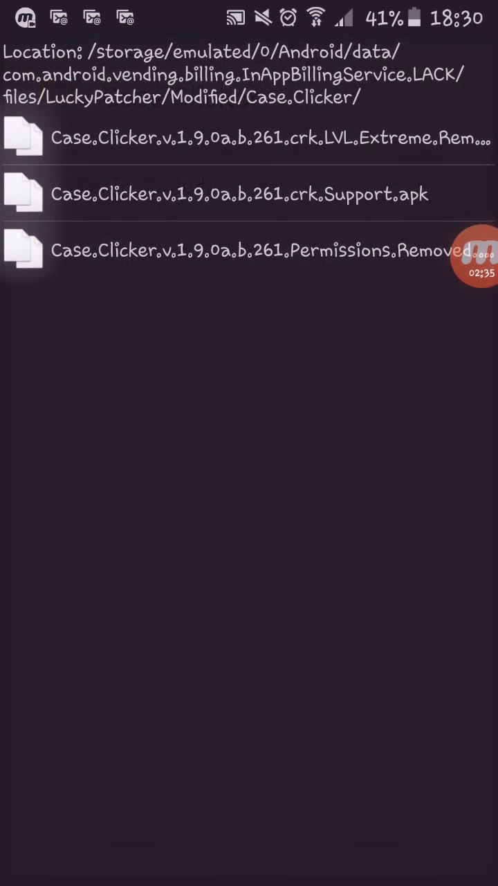
{"action": "key", "text": "Escape"}
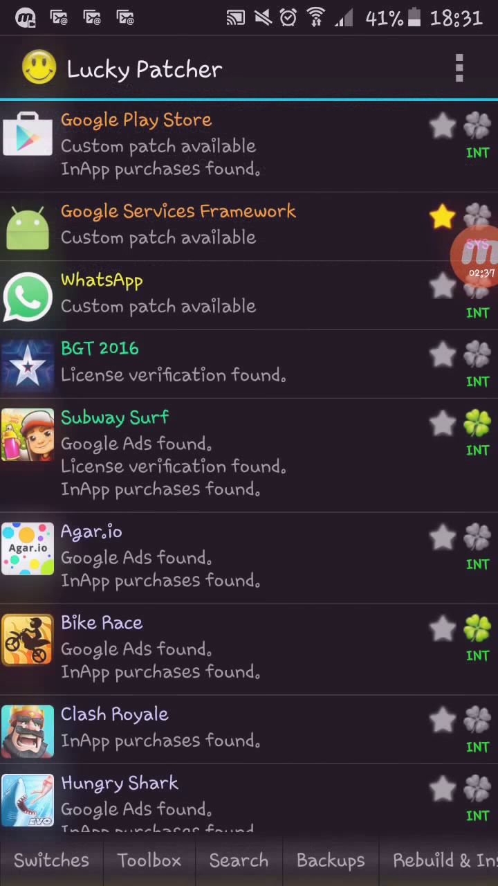
- Rebuild Case Clicker without License Verification using Auto Mode plus Extreme Mode patches
{"action": "left_click", "coordinate": [207, 146]}
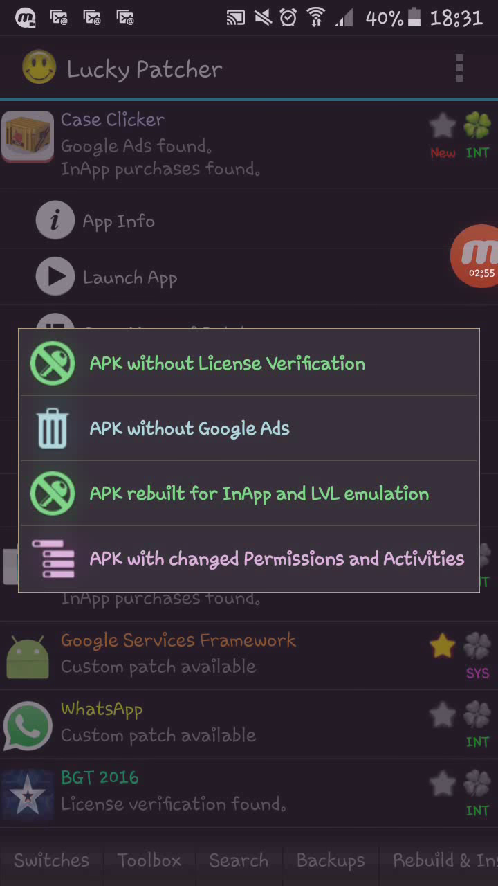
{"action": "left_click", "coordinate": [228, 363]}
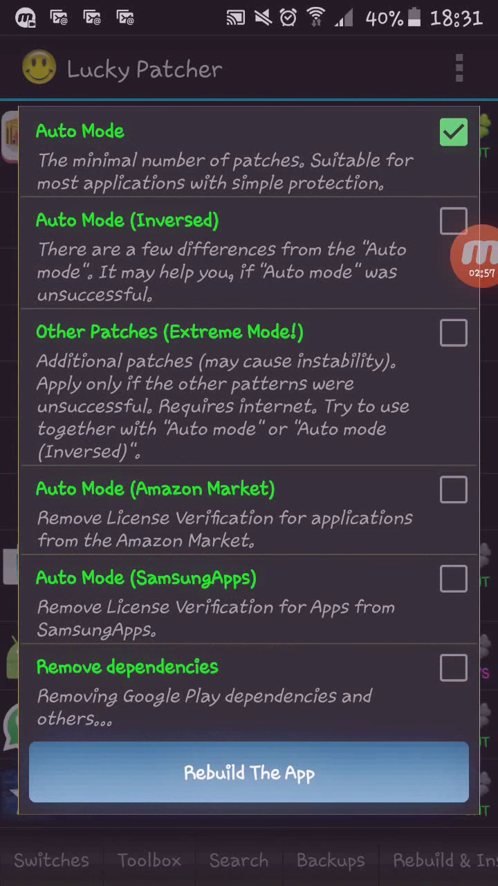
{"action": "left_click", "coordinate": [454, 333]}
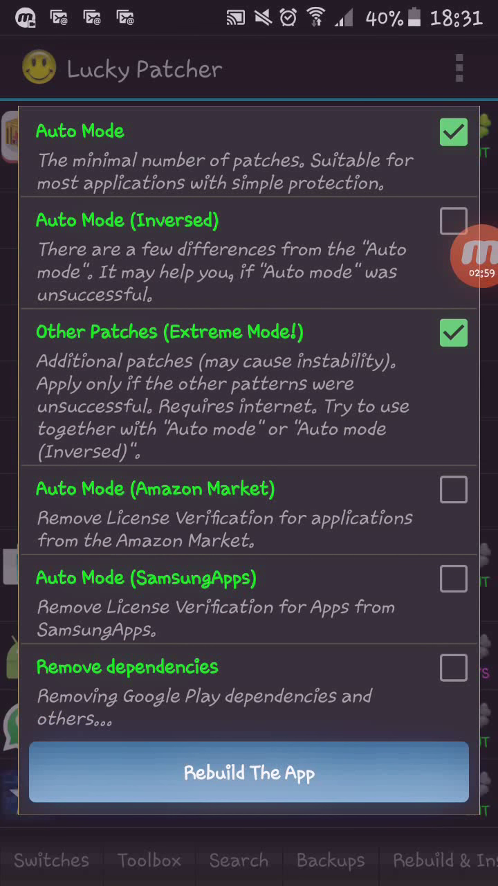
{"action": "left_click", "coordinate": [249, 772]}
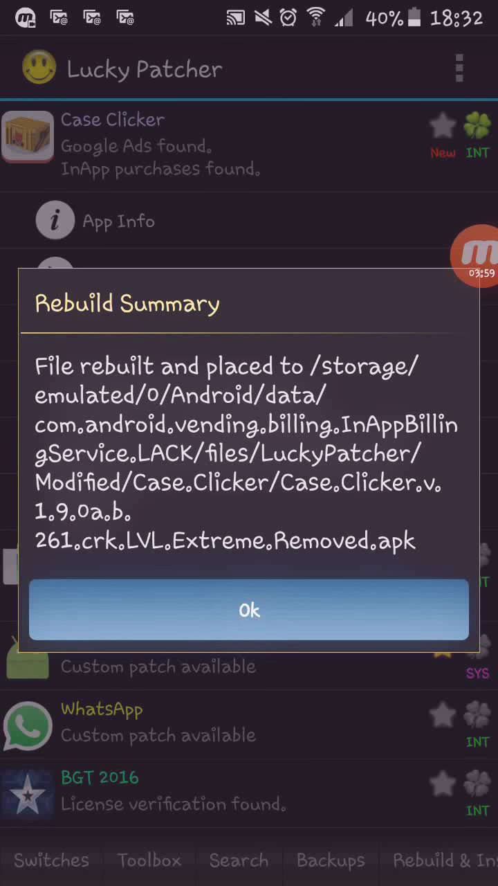
{"action": "left_click", "coordinate": [249, 609]}
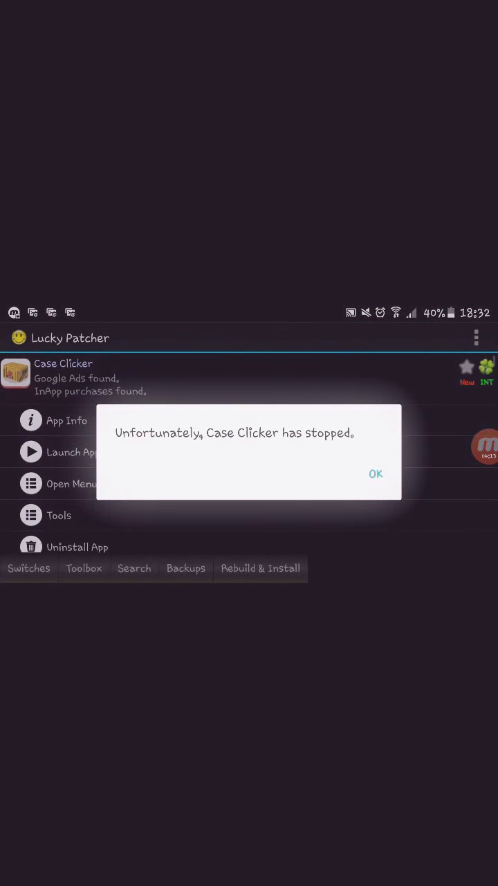
- Dismiss the 'Case Clicker has stopped' crash, relaunch the game, and tap the coin once
{"action": "left_click", "coordinate": [375, 473]}
{"action": "left_click", "coordinate": [73, 452]}
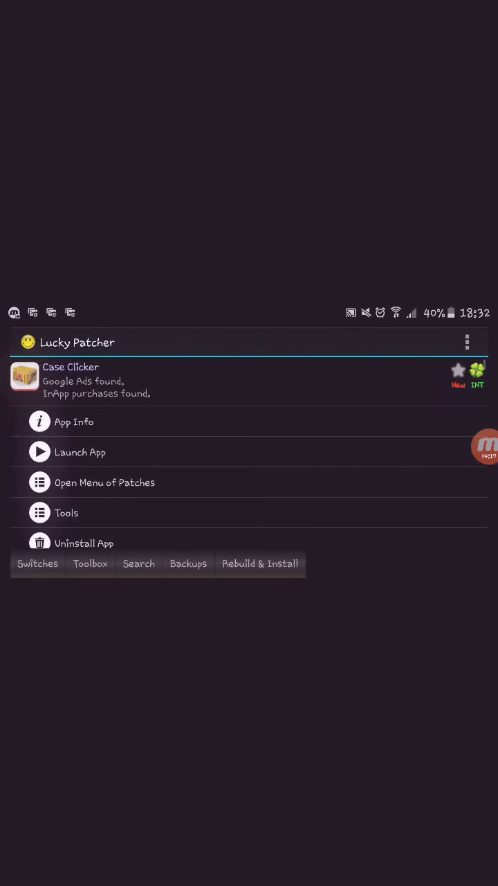
{"action": "left_click", "coordinate": [72, 452]}
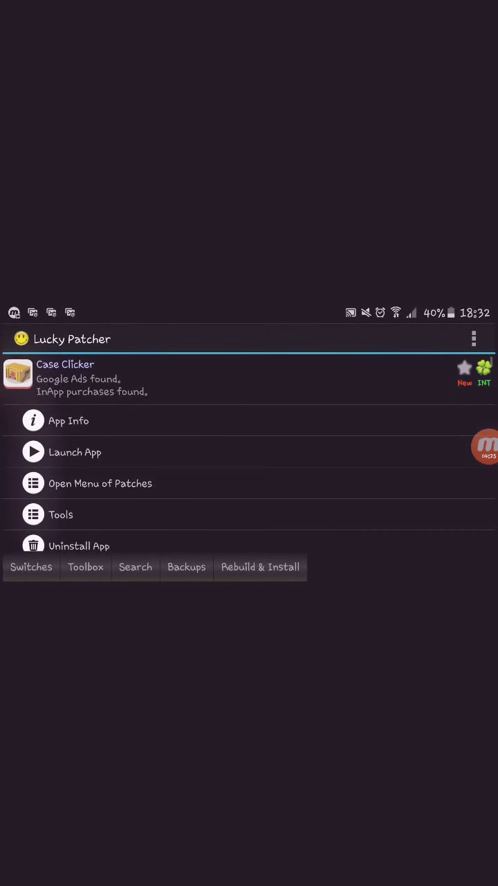
{"action": "left_click", "coordinate": [73, 452]}
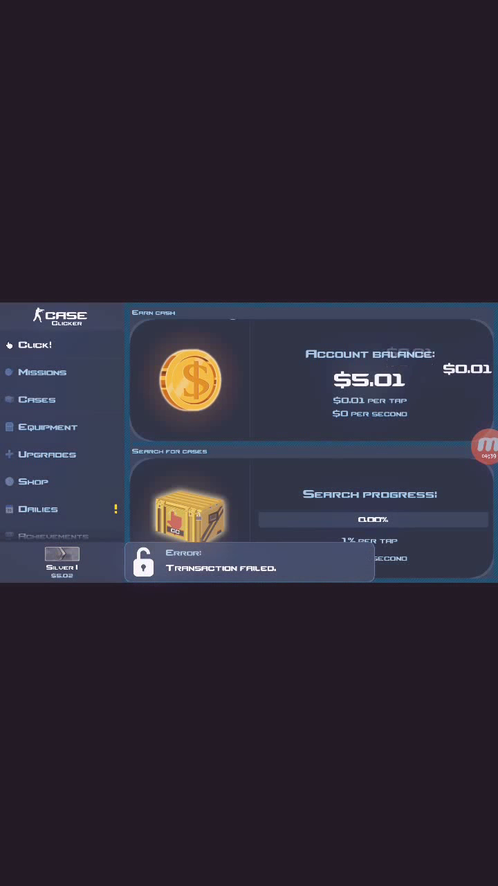
- Earn some cash, then get the Random Knife paid bonus free, winning an M9 Bayonet
{"action": "left_click", "coordinate": [190, 379]}
{"action": "left_click", "coordinate": [191, 379]}
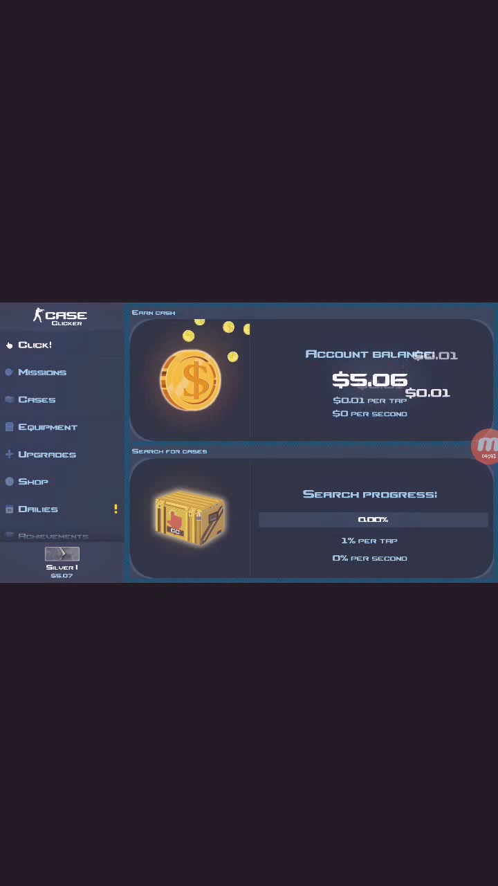
{"action": "left_click", "coordinate": [190, 379]}
{"action": "left_click", "coordinate": [190, 380]}
{"action": "left_click", "coordinate": [191, 379]}
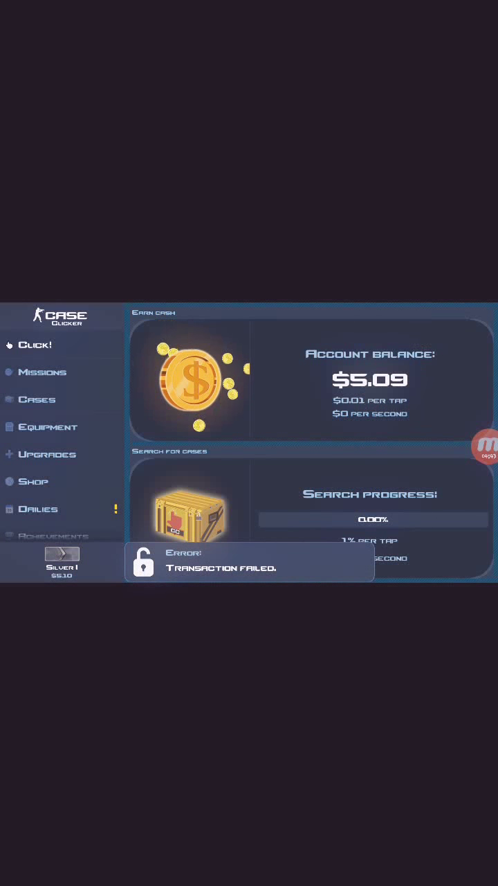
{"action": "left_click", "coordinate": [39, 509]}
{"action": "left_click", "coordinate": [47, 454]}
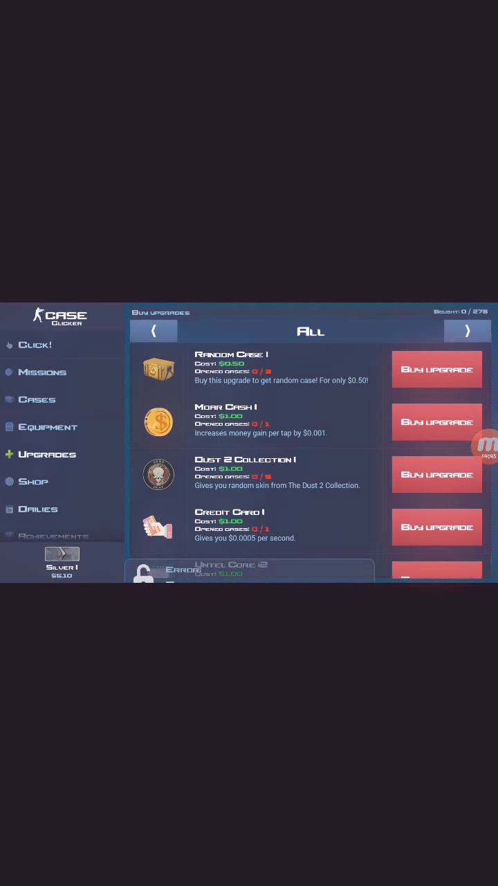
{"action": "left_click", "coordinate": [33, 481]}
{"action": "left_click", "coordinate": [153, 331]}
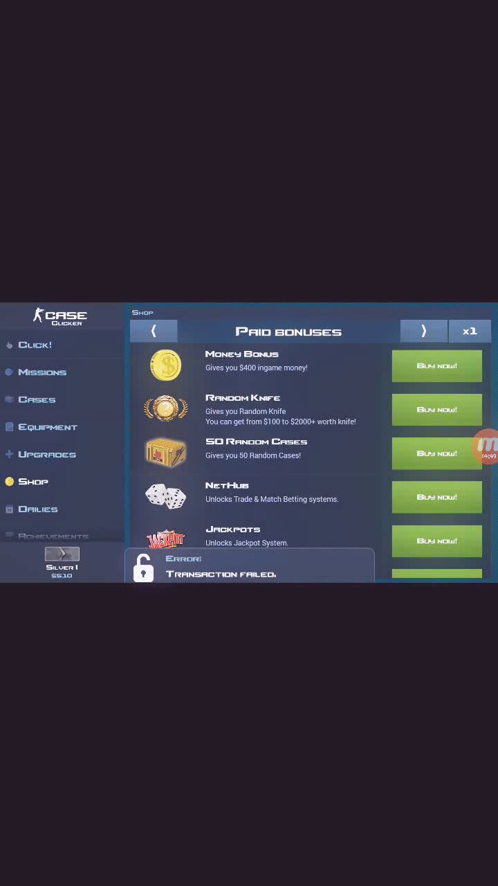
{"action": "left_click", "coordinate": [436, 409]}
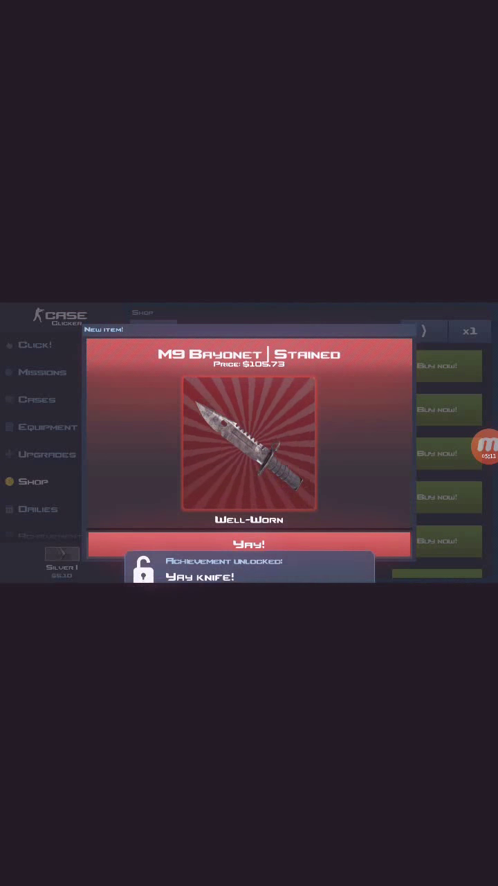
{"action": "left_click", "coordinate": [249, 544]}
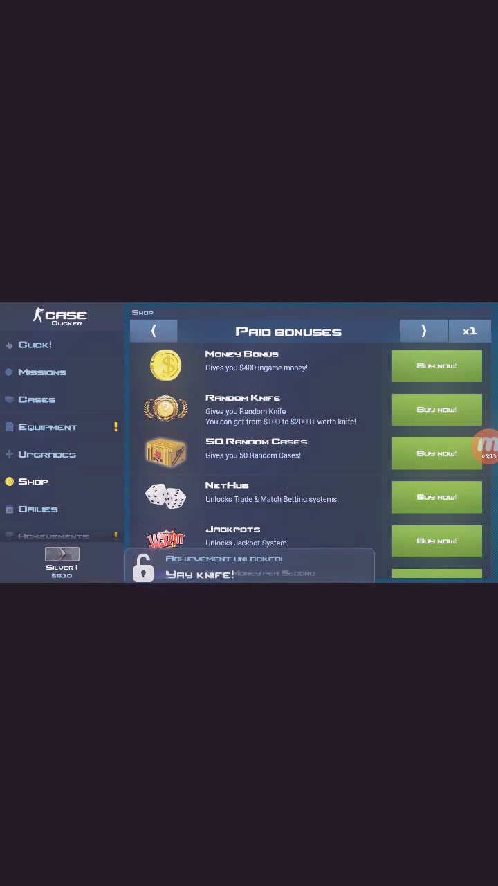
- Check the knife in Equipment and claim The Red One and Yay knife! achievement rewards
{"action": "left_click", "coordinate": [48, 427]}
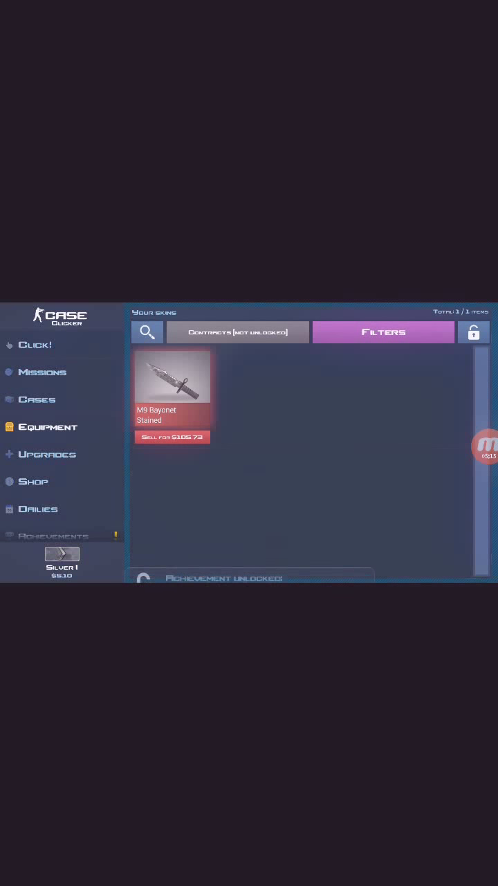
{"action": "left_click_drag", "start_coordinate": [62, 484], "coordinate": [62, 422]}
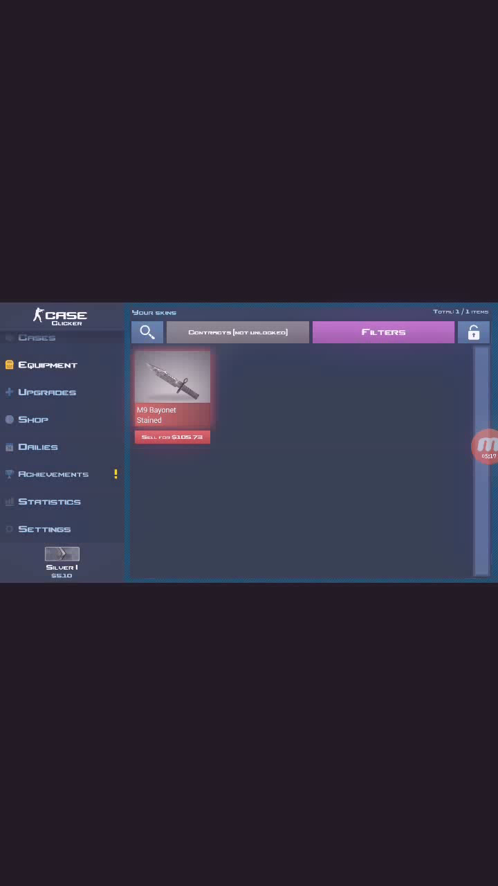
{"action": "left_click", "coordinate": [53, 474]}
{"action": "left_click", "coordinate": [436, 337]}
{"action": "left_click", "coordinate": [437, 370]}
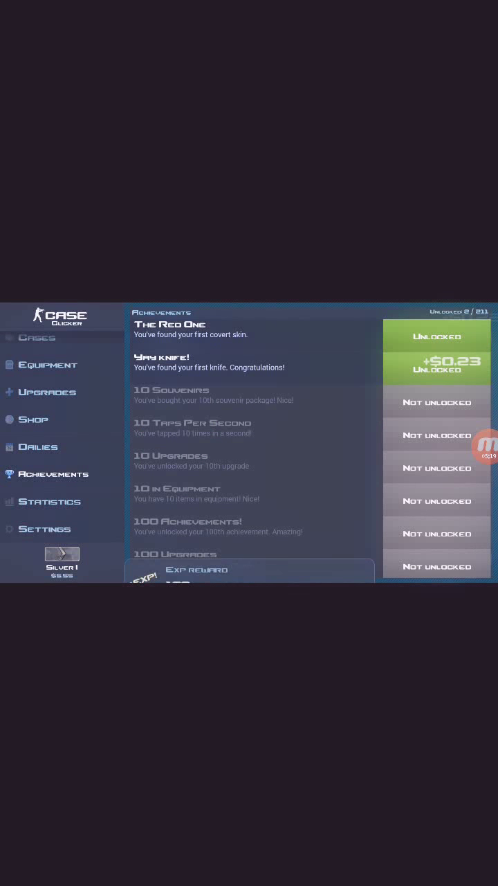